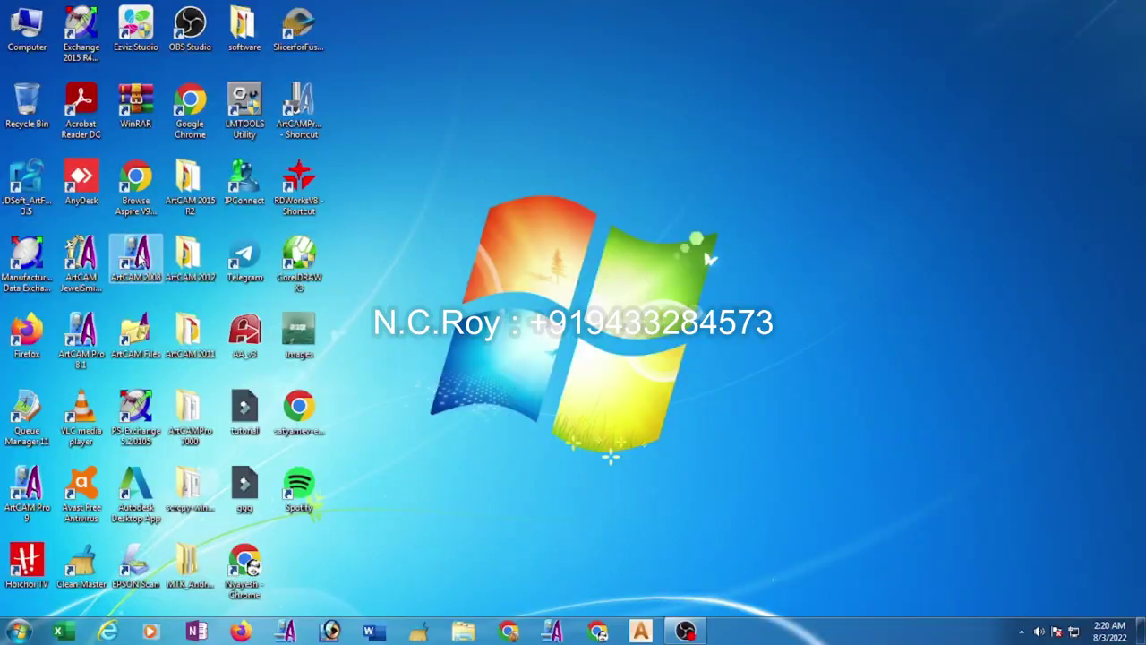
Step: Launch ArtCAM Pro 2008 from the desktop shortcut and maximize its window
{"action": "double_click", "coordinate": [136, 255]}
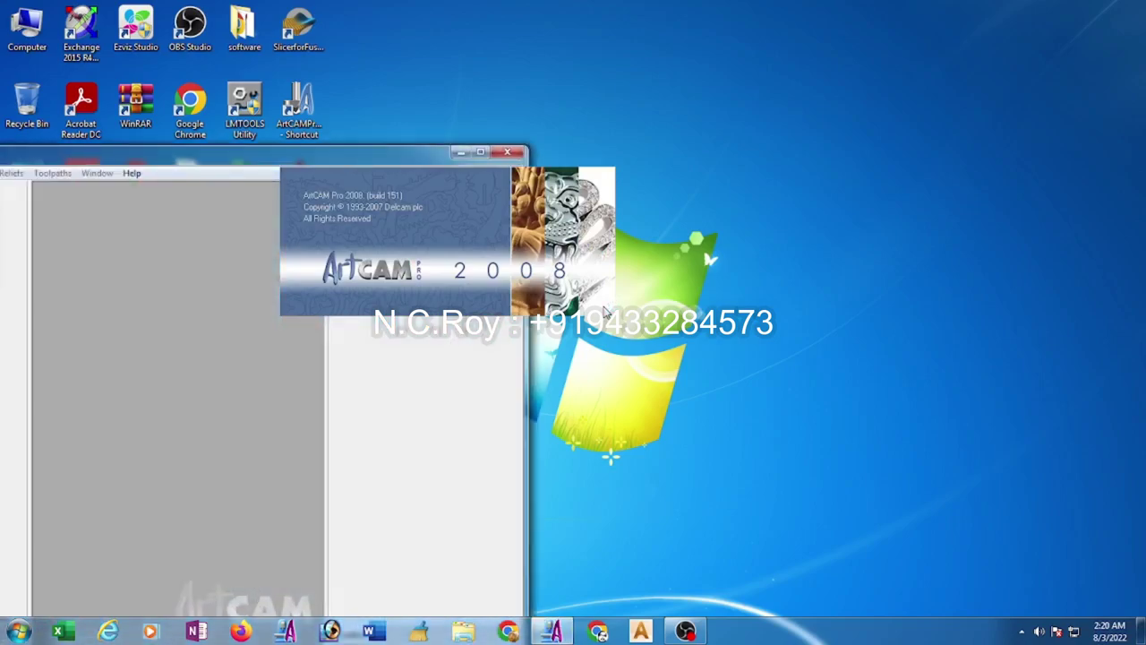
{"action": "left_click", "coordinate": [481, 152]}
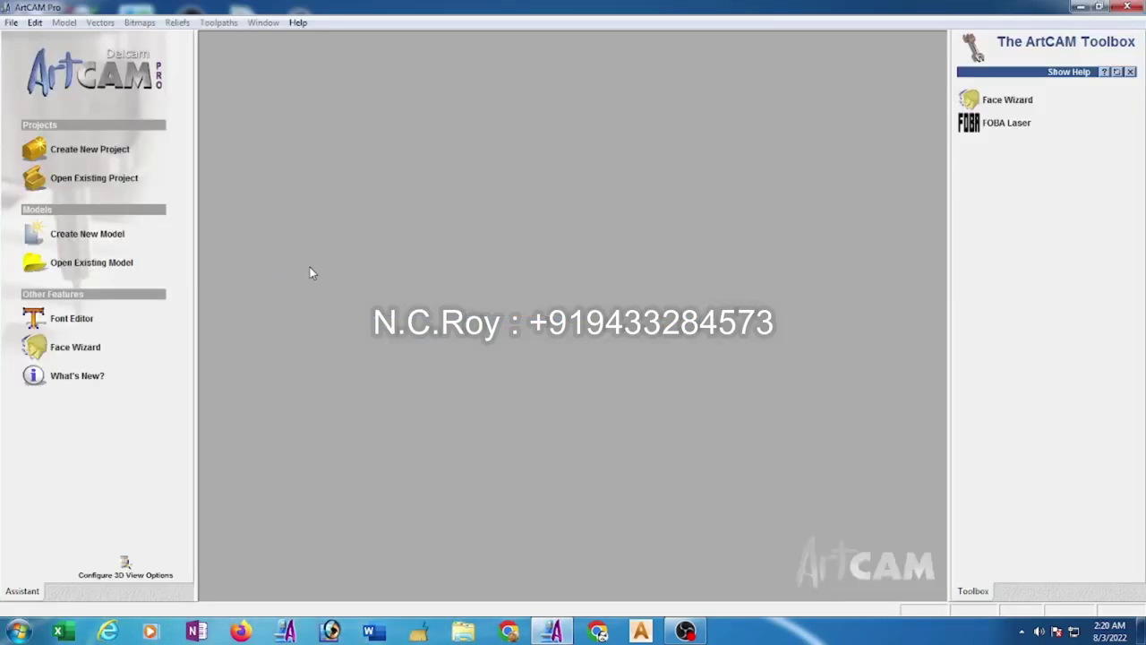
Step: Create a new 24 x 24 inch (609.6 x 609.6 mm) model and maximize its 2D view
{"action": "left_click", "coordinate": [112, 235]}
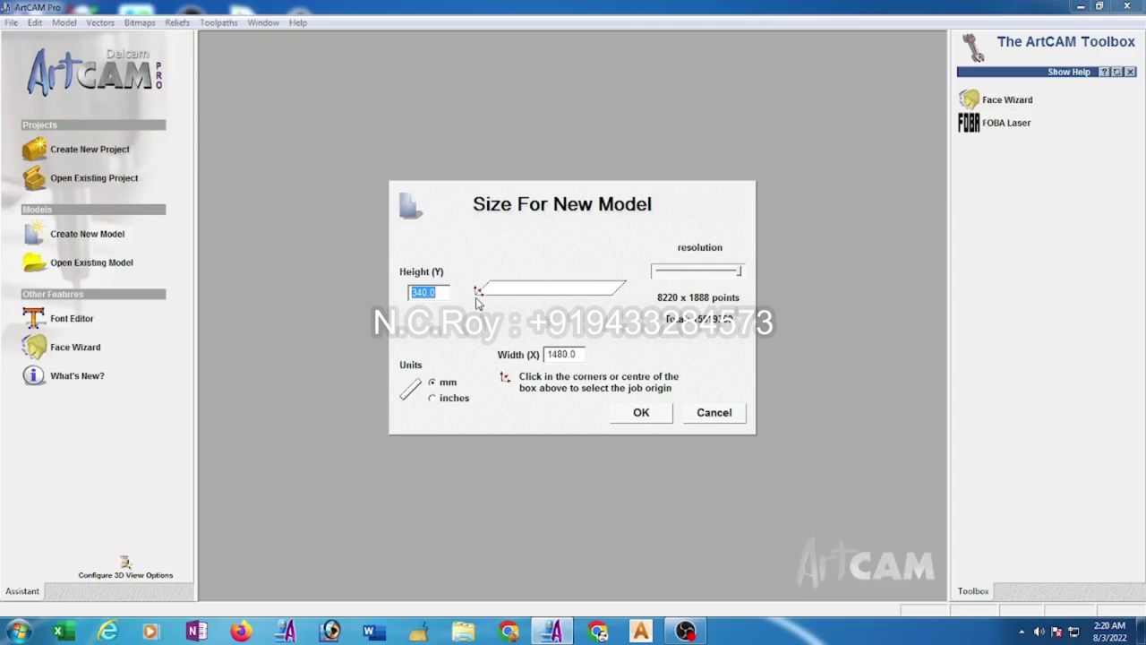
{"action": "left_click", "coordinate": [432, 400]}
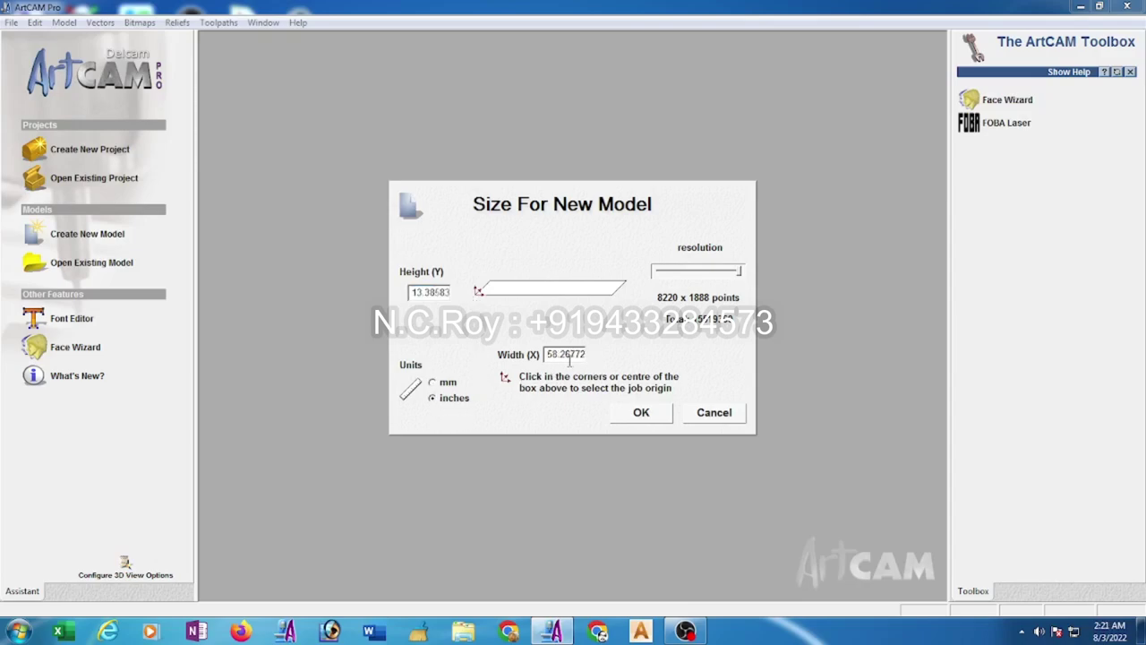
{"action": "left_click_drag", "start_coordinate": [548, 356], "coordinate": [648, 361]}
{"action": "type", "text": "24"}
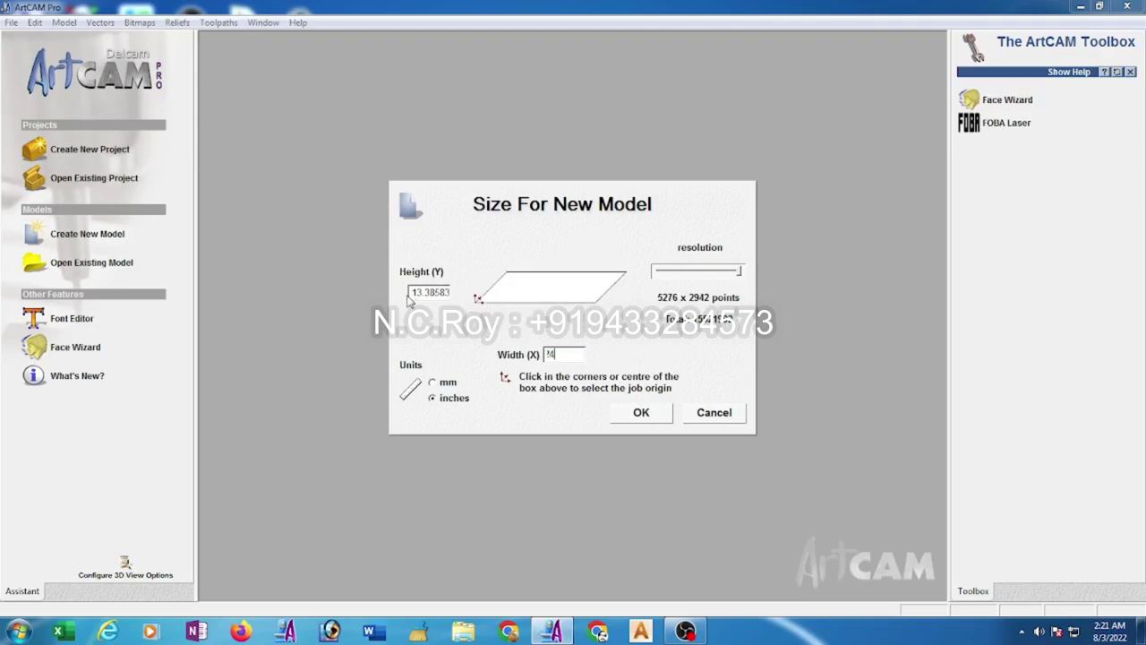
{"action": "left_click_drag", "start_coordinate": [412, 293], "coordinate": [596, 296]}
{"action": "type", "text": "24"}
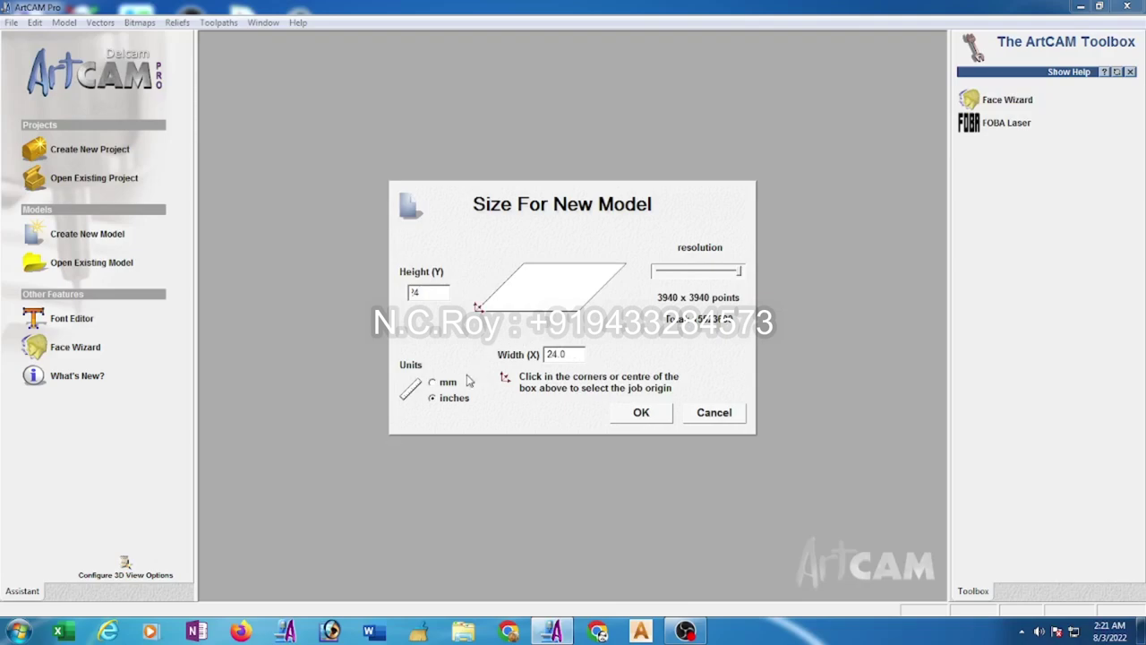
{"action": "left_click", "coordinate": [434, 383]}
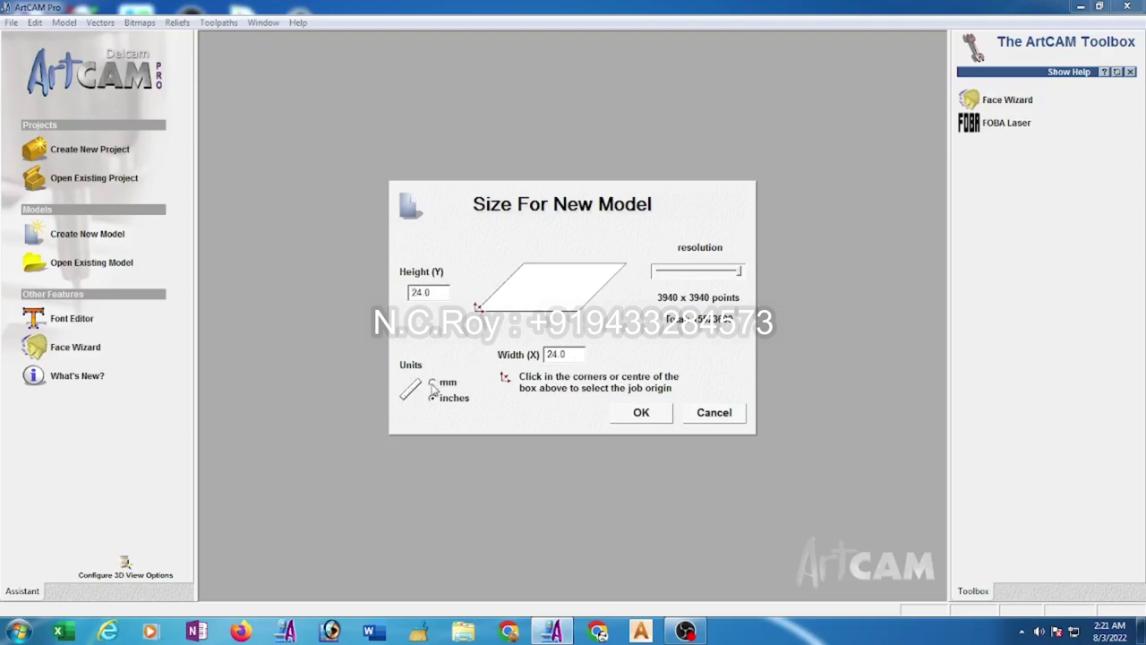
{"action": "left_click", "coordinate": [638, 414]}
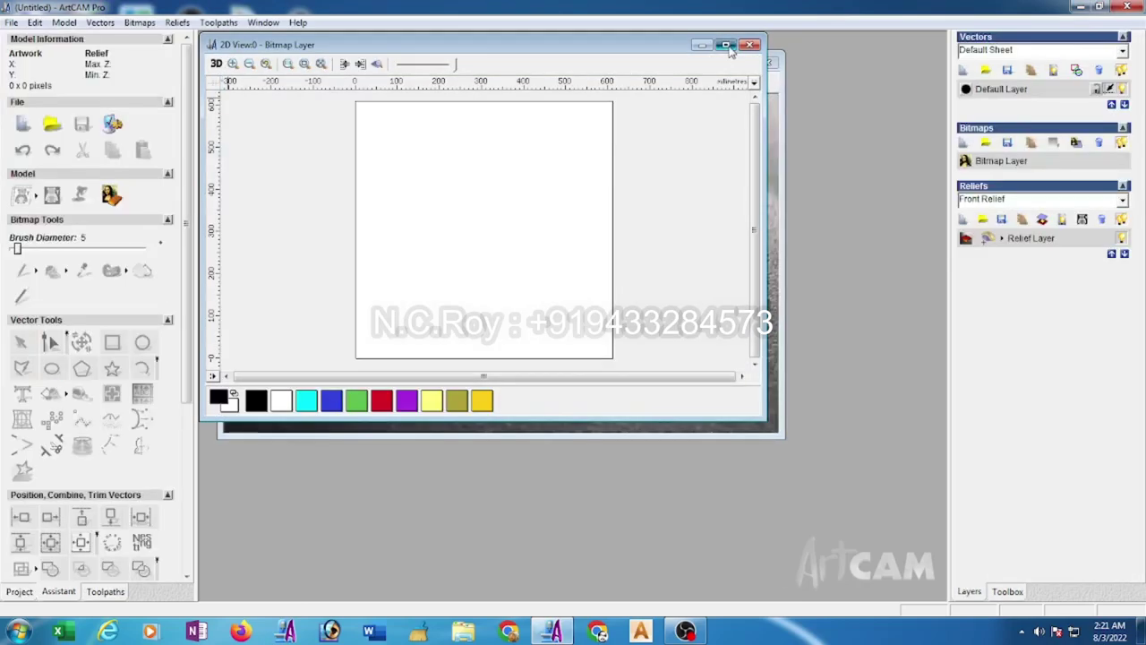
{"action": "left_click", "coordinate": [726, 44]}
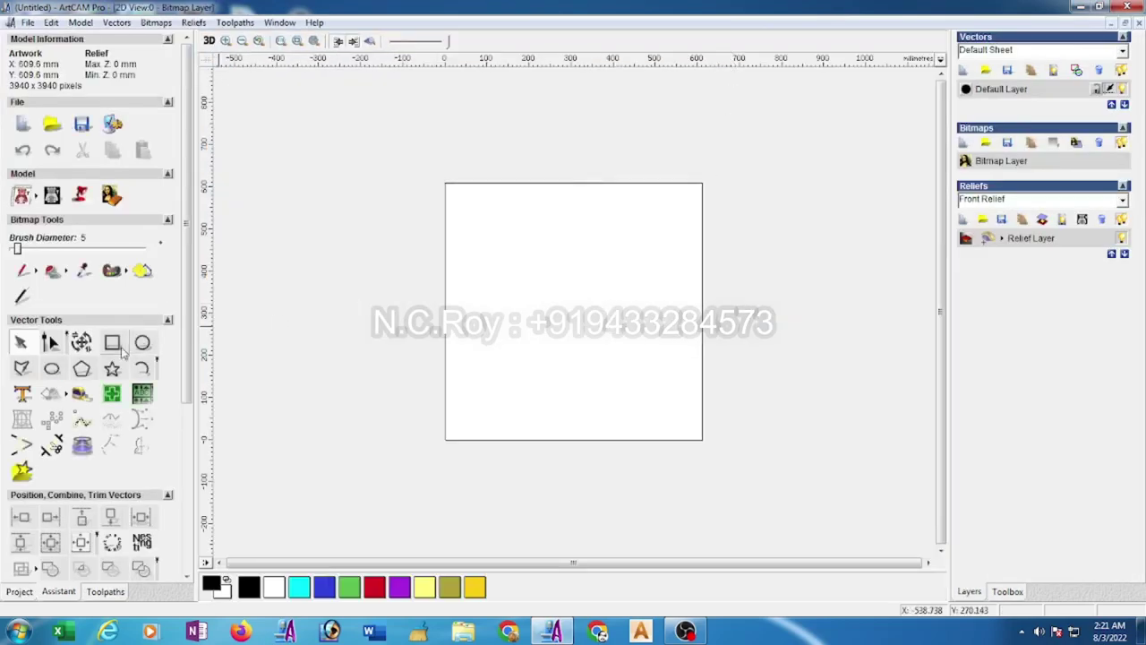
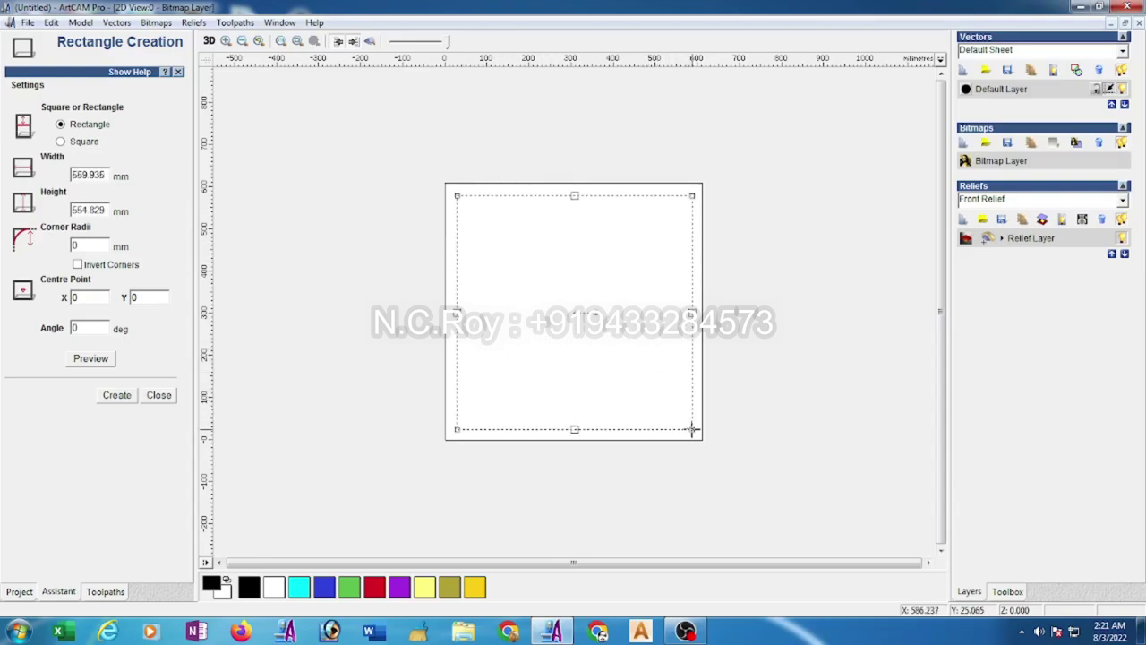
Step: Create the rectangle, then add a left-edge node and pull the lower-left corner inward into an L
{"action": "left_click", "coordinate": [120, 397]}
{"action": "left_click", "coordinate": [158, 395]}
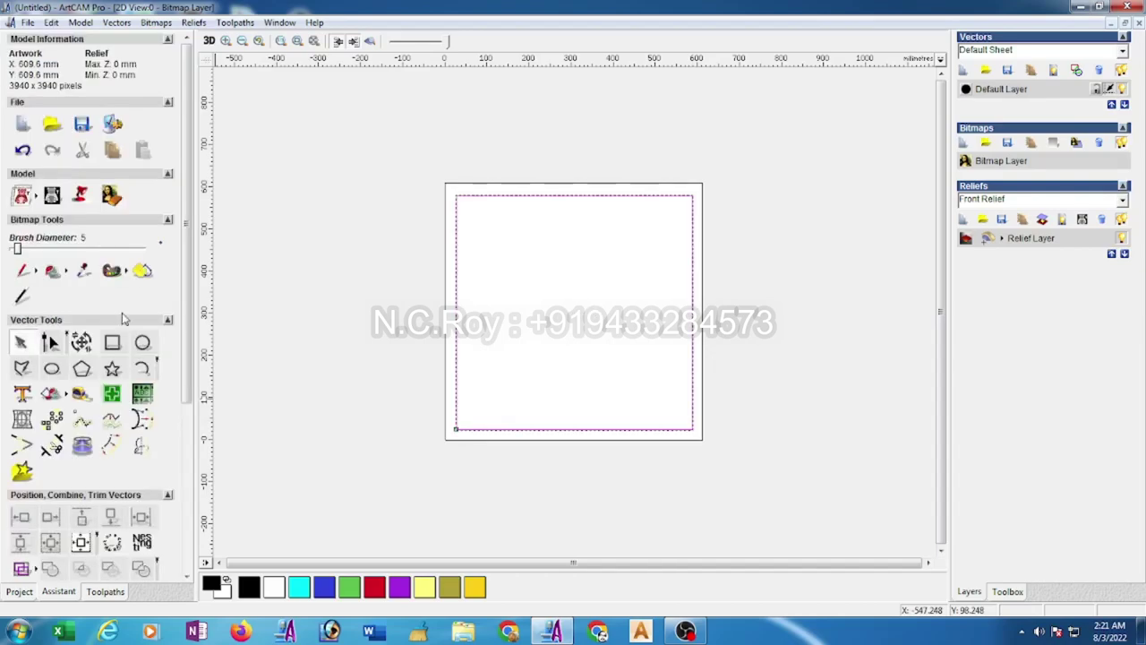
{"action": "left_click", "coordinate": [51, 341]}
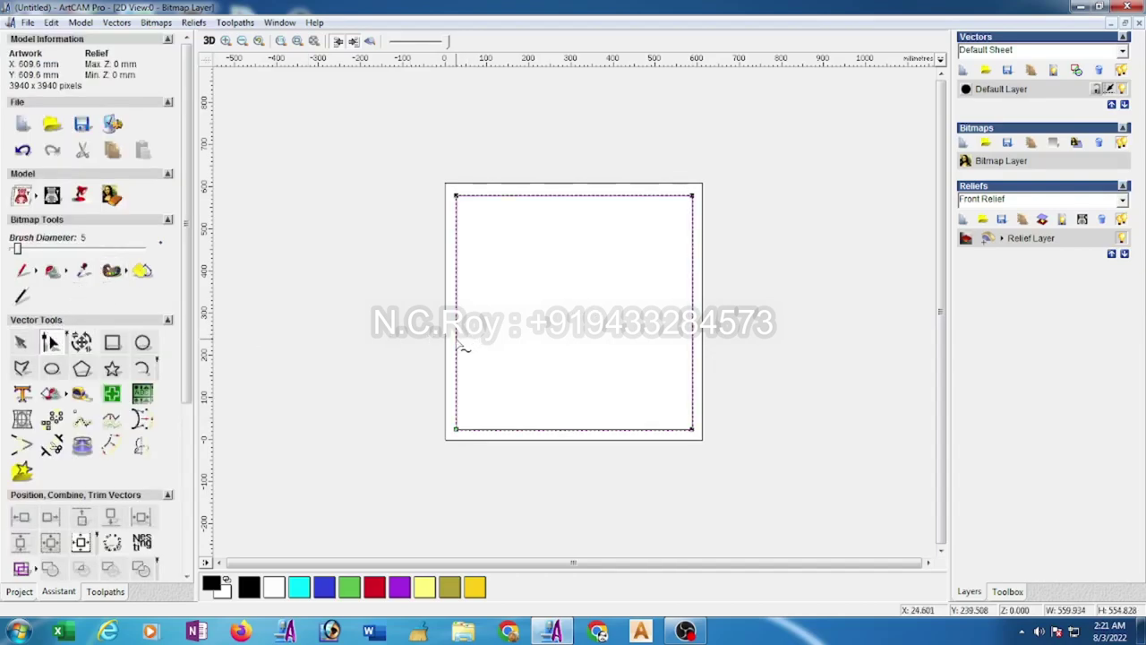
{"action": "key", "text": "i"}
{"action": "left_click_drag", "start_coordinate": [457, 429], "coordinate": [528, 344]}
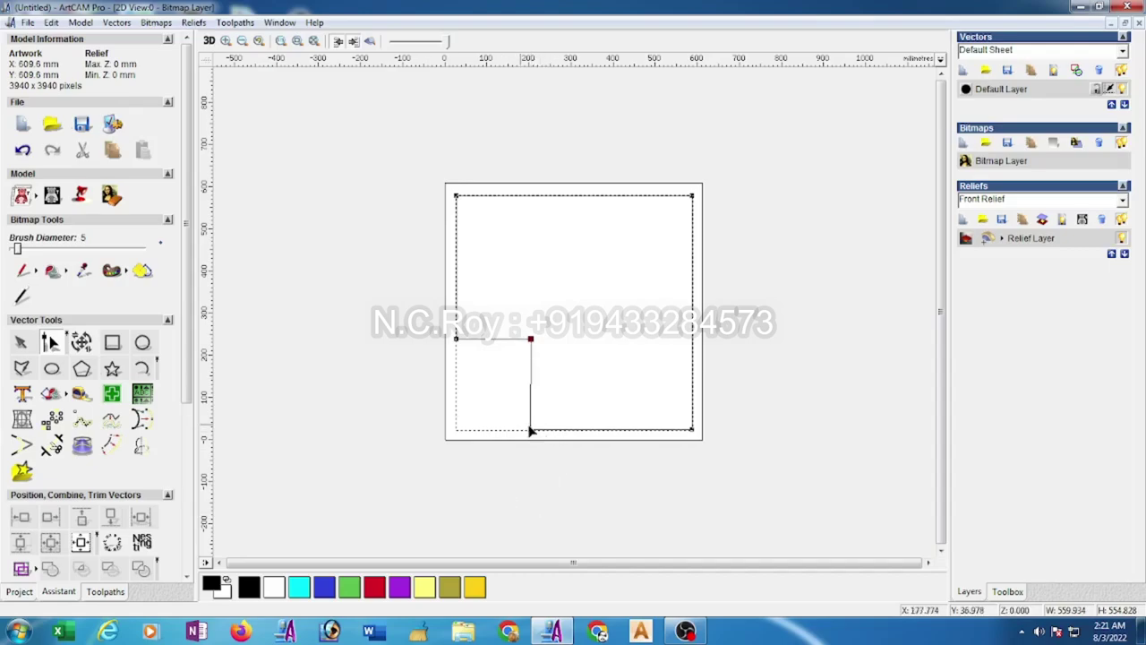
{"action": "left_click", "coordinate": [407, 391]}
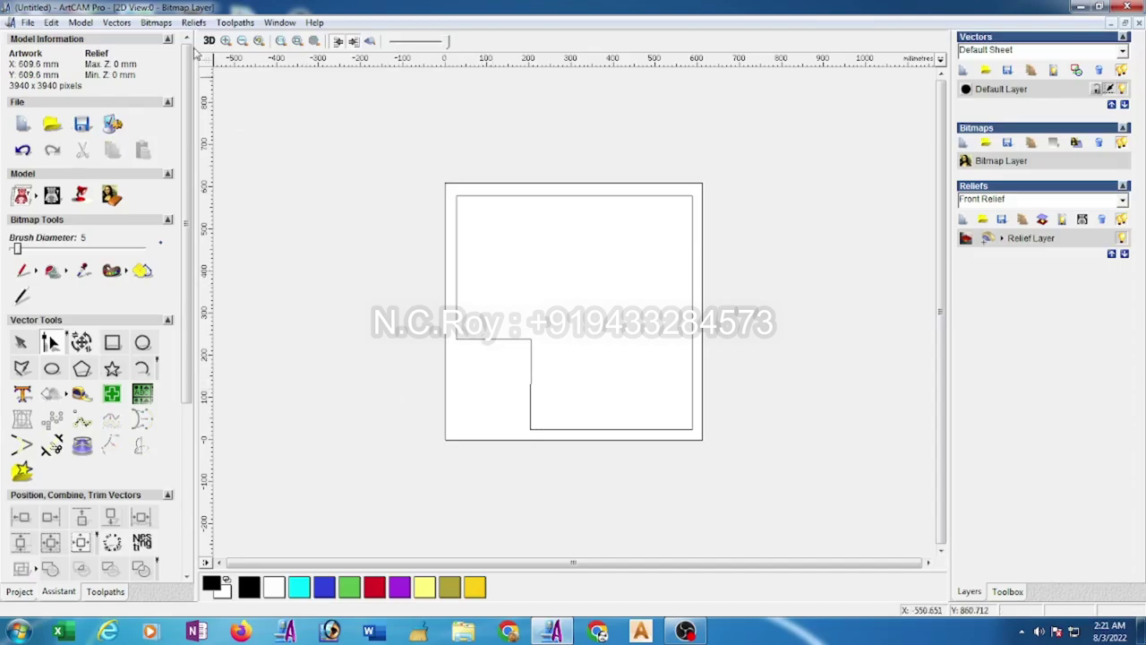
Step: Keep the model size at 609.6 mm in Model > Set Size
{"action": "left_click", "coordinate": [78, 24]}
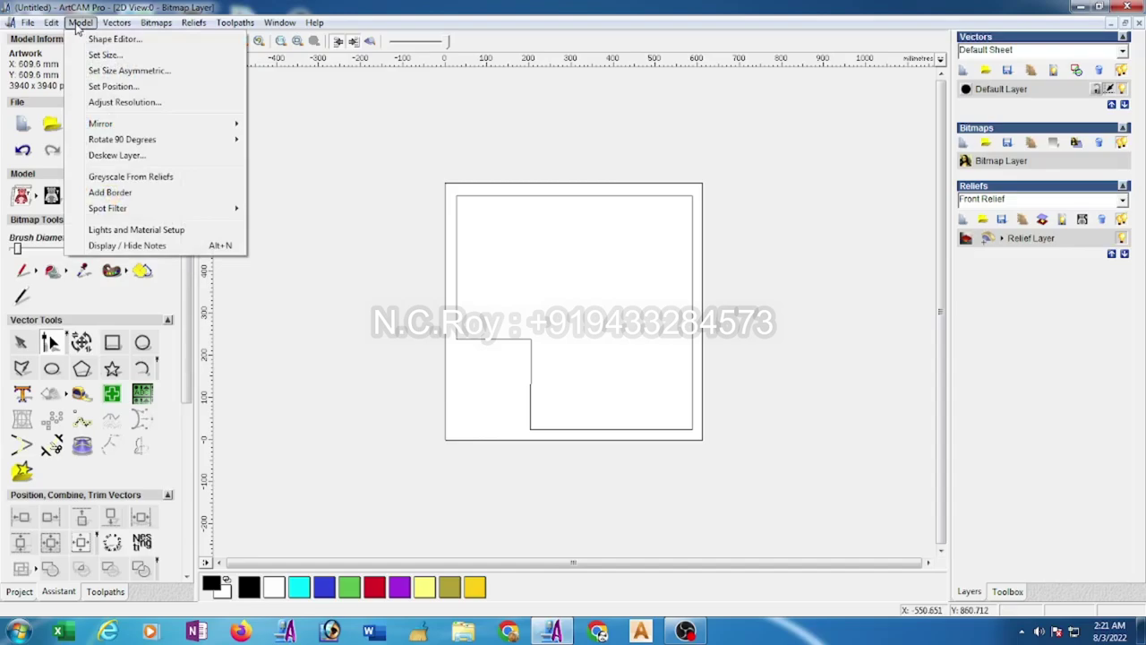
{"action": "left_click", "coordinate": [101, 56]}
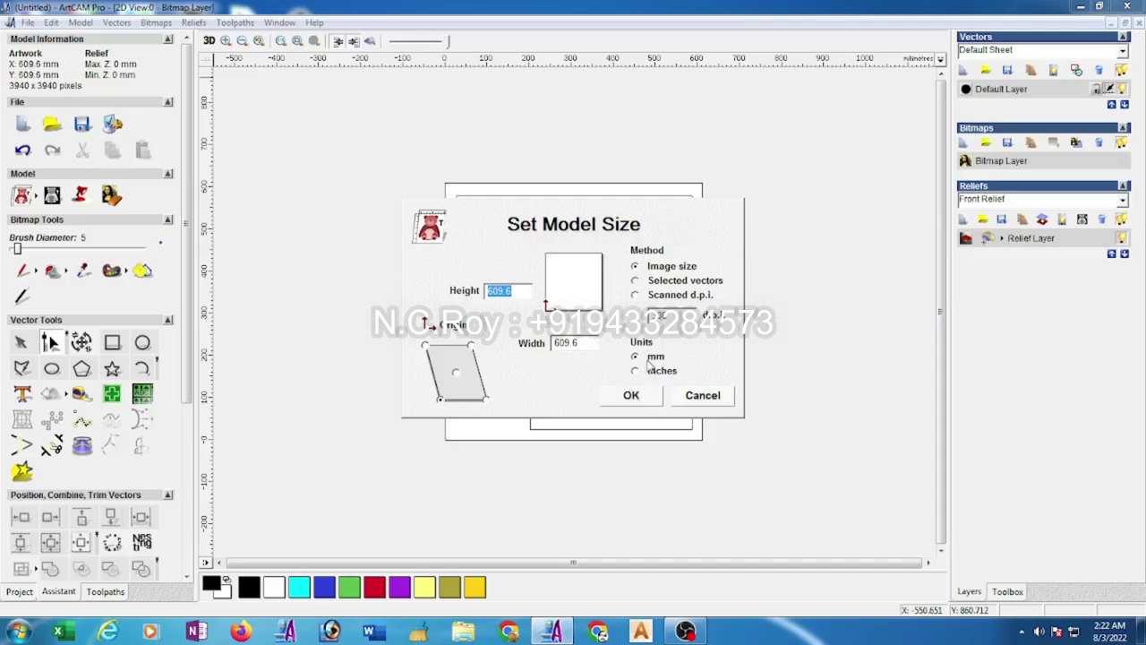
{"action": "left_click", "coordinate": [632, 395]}
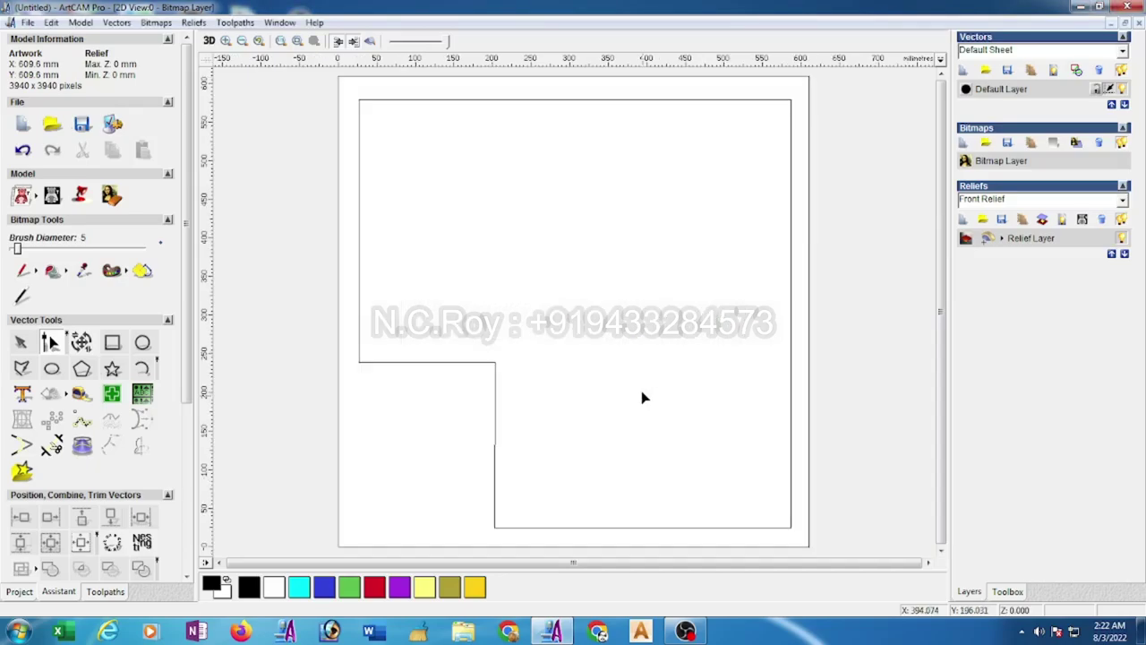
Step: Set the model origin to the L outline's bottom-left corner
{"action": "left_click", "coordinate": [81, 22]}
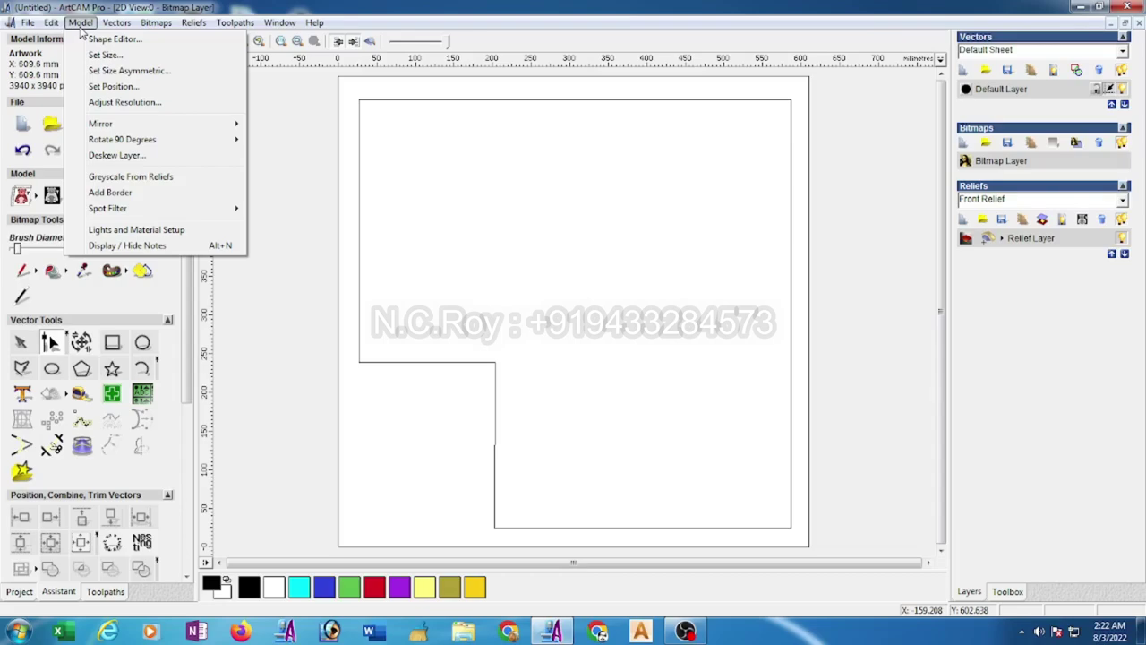
{"action": "left_click", "coordinate": [95, 90]}
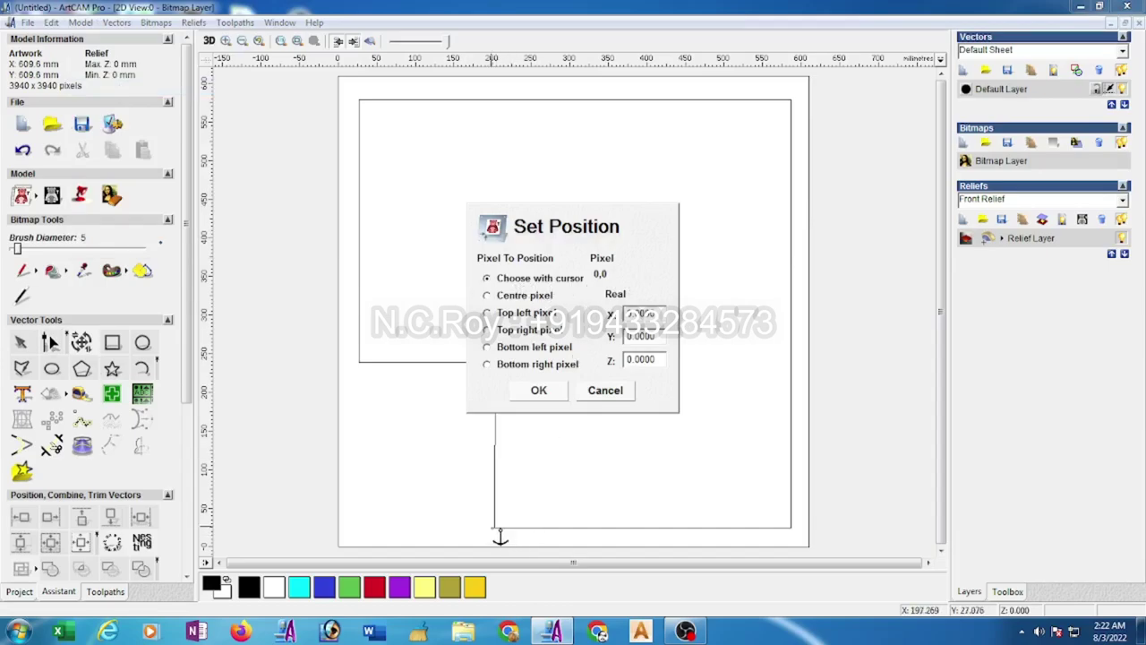
{"action": "left_click", "coordinate": [502, 534]}
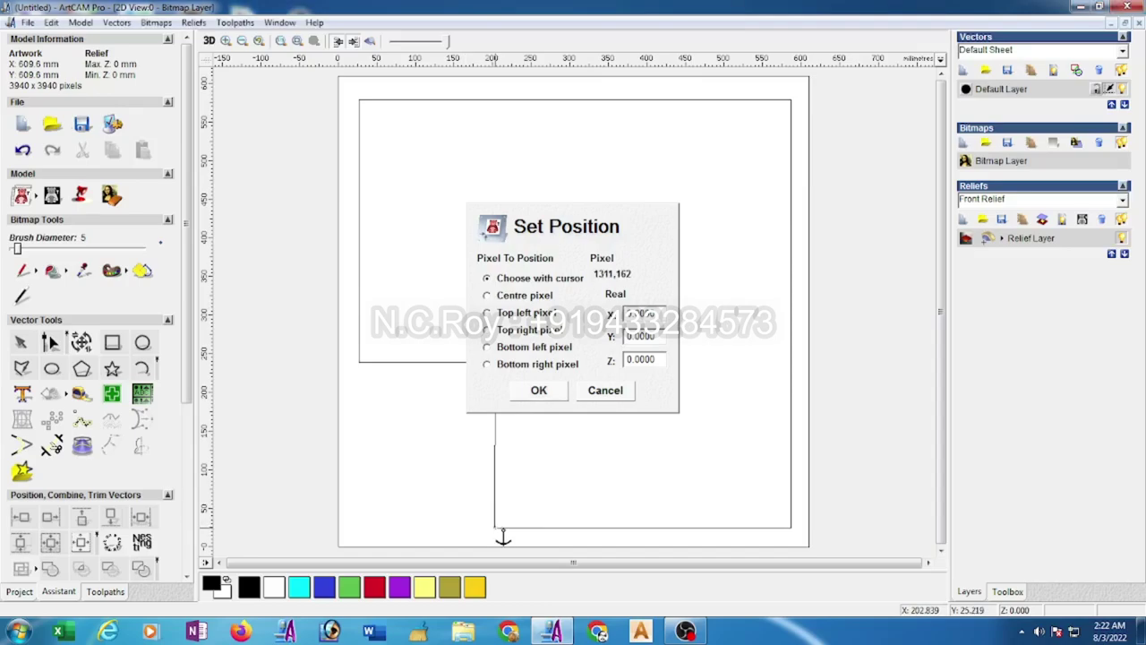
{"action": "left_click", "coordinate": [531, 396]}
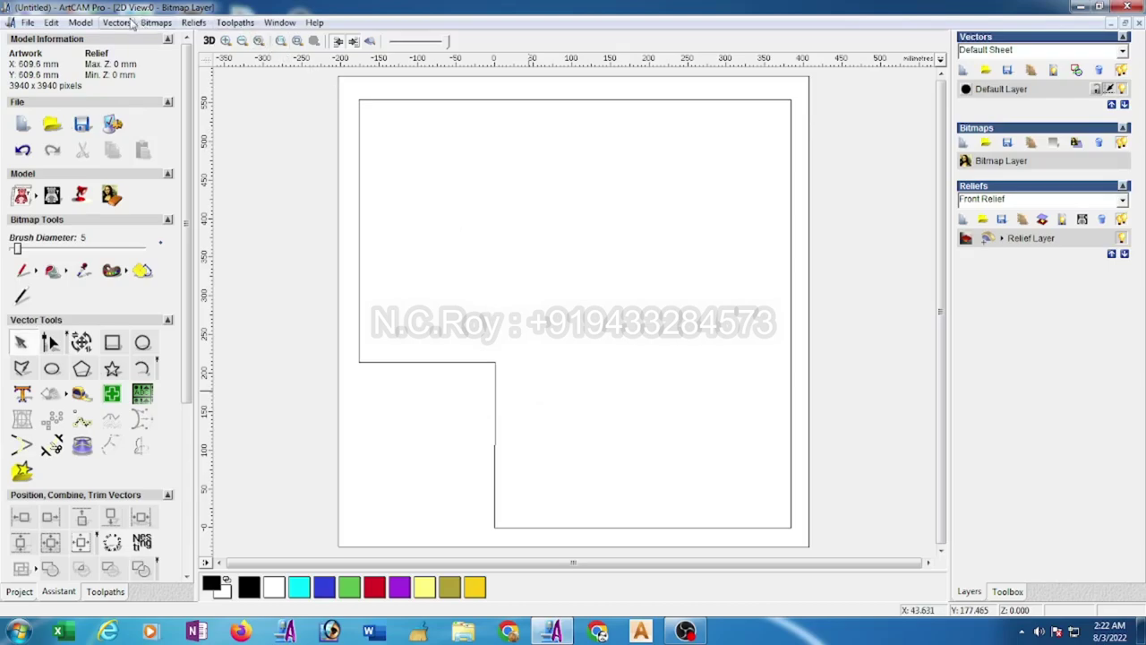
Step: Recheck the model size settings and close them unchanged
{"action": "left_click", "coordinate": [80, 23]}
{"action": "left_click", "coordinate": [104, 55]}
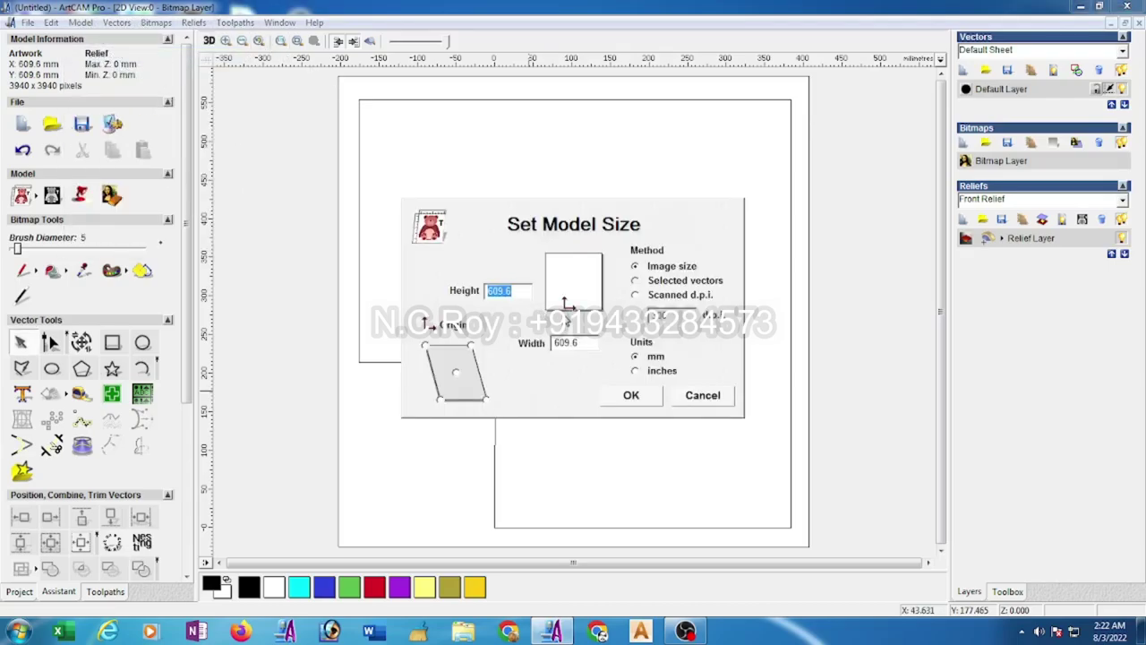
{"action": "left_click", "coordinate": [701, 398]}
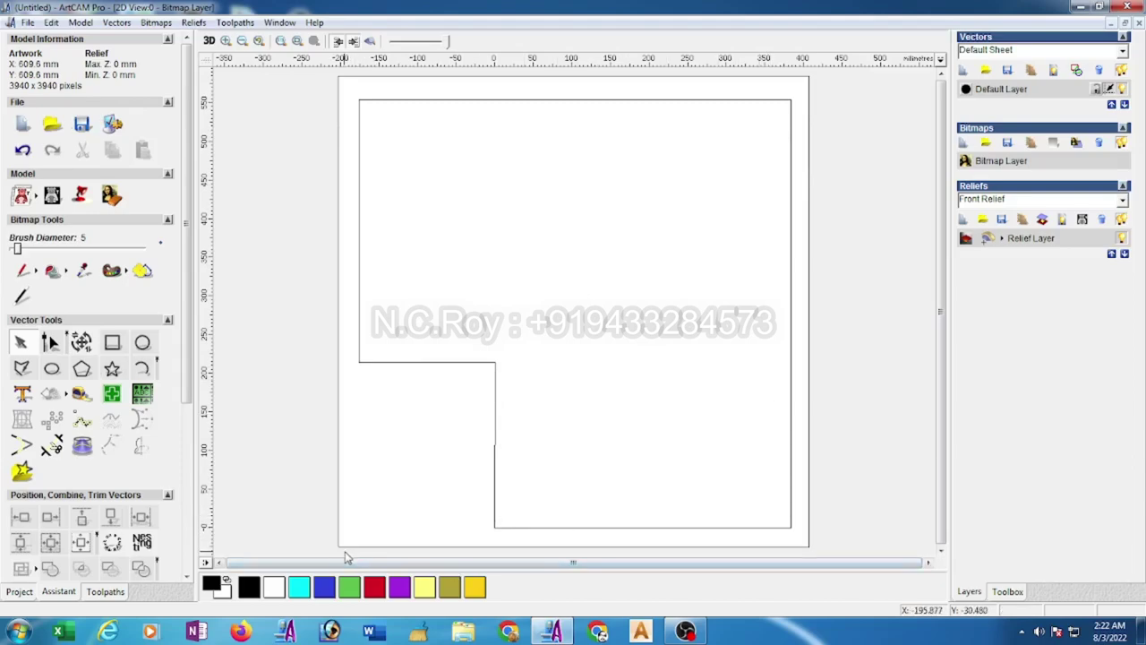
Step: Select the L outline and start a Machine Vectors profile toolpath on it
{"action": "left_click", "coordinate": [496, 507]}
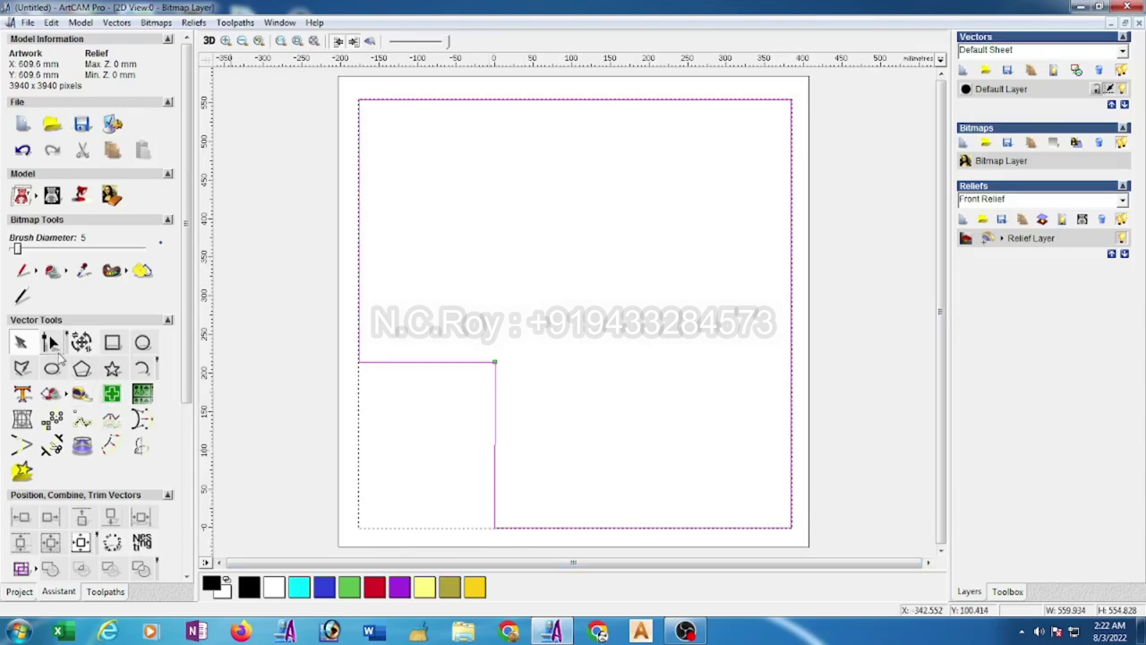
{"action": "left_click", "coordinate": [50, 344]}
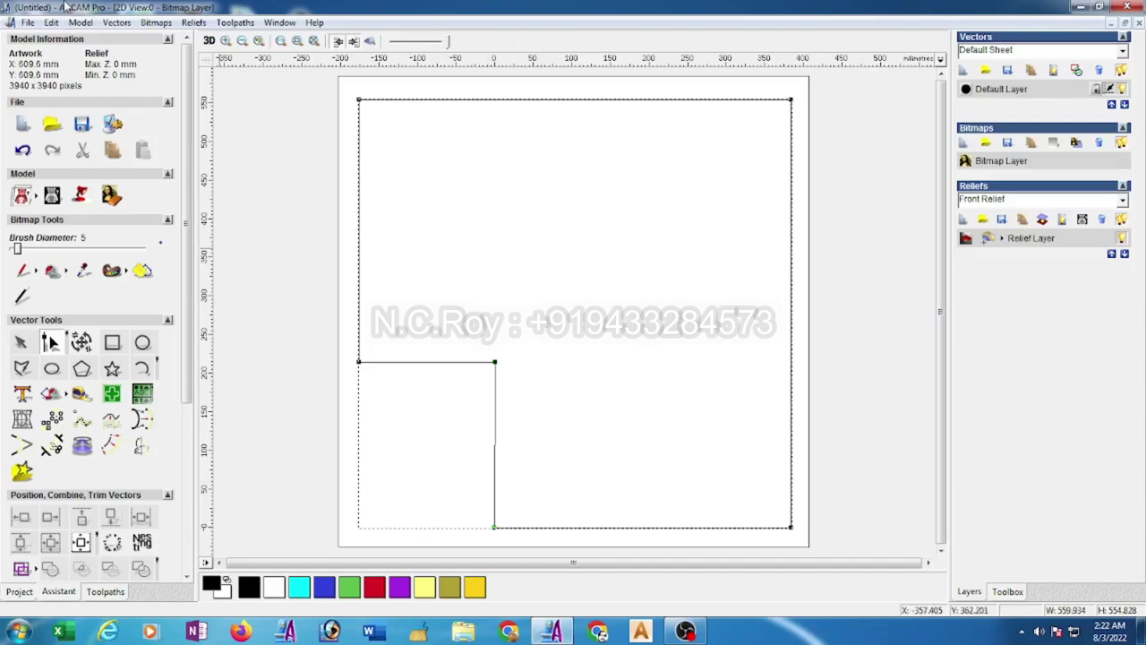
{"action": "left_click", "coordinate": [106, 592]}
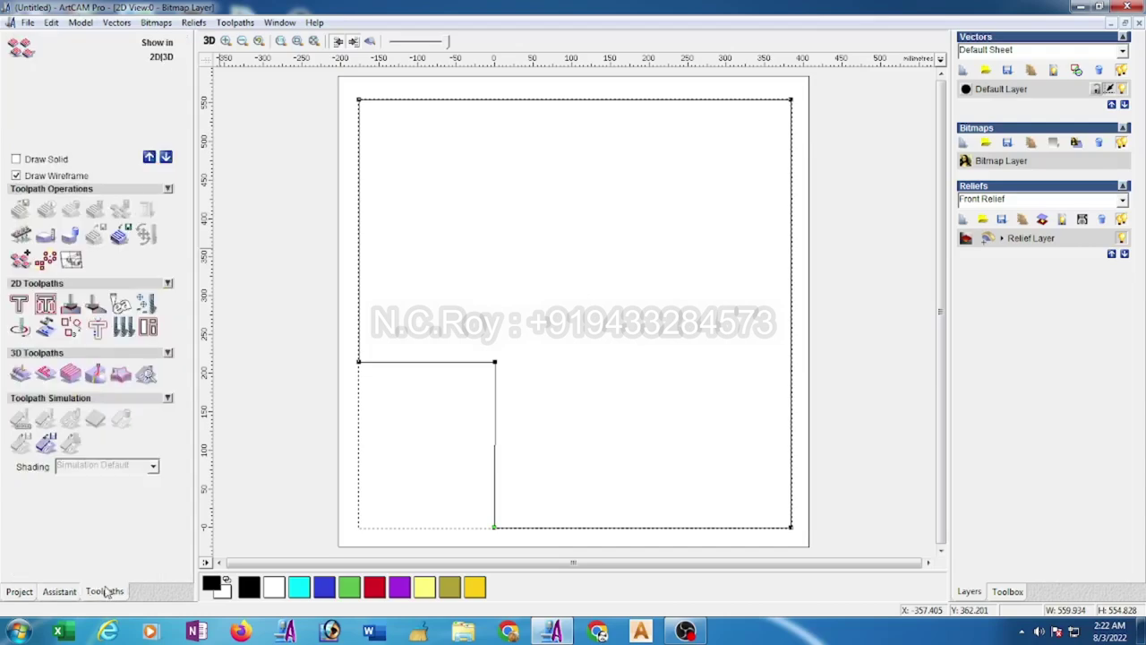
{"action": "left_click", "coordinate": [18, 338]}
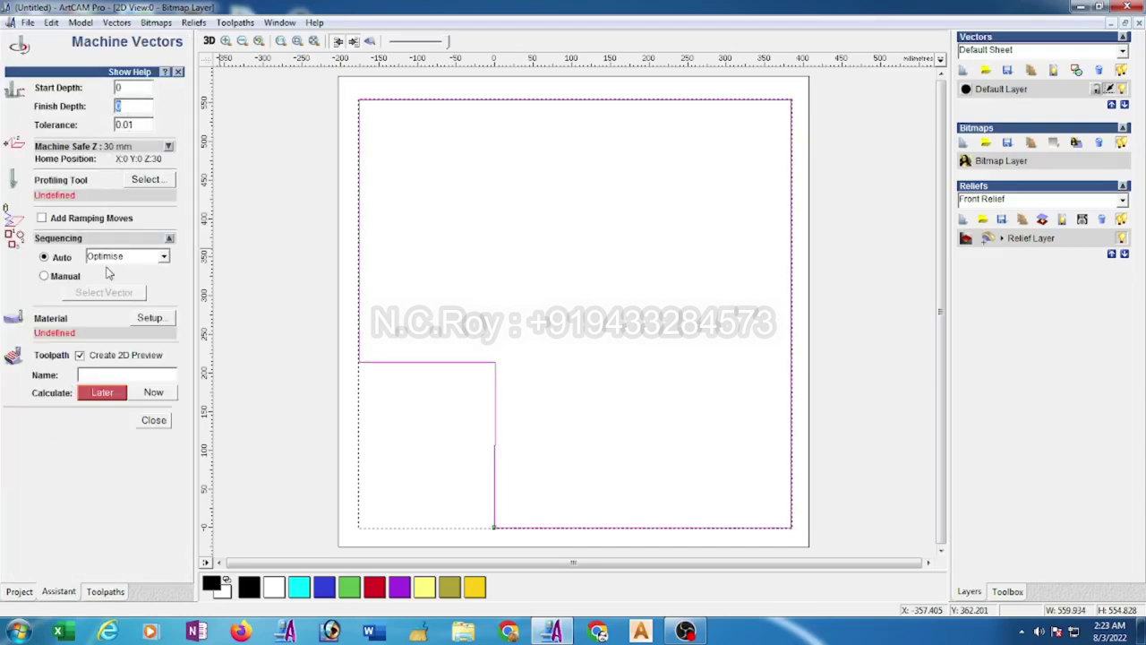
Step: Use the End Mill 6 mm for the profile, with its stepdown edited to 2 mm
{"action": "left_click", "coordinate": [148, 179]}
{"action": "left_click", "coordinate": [469, 331]}
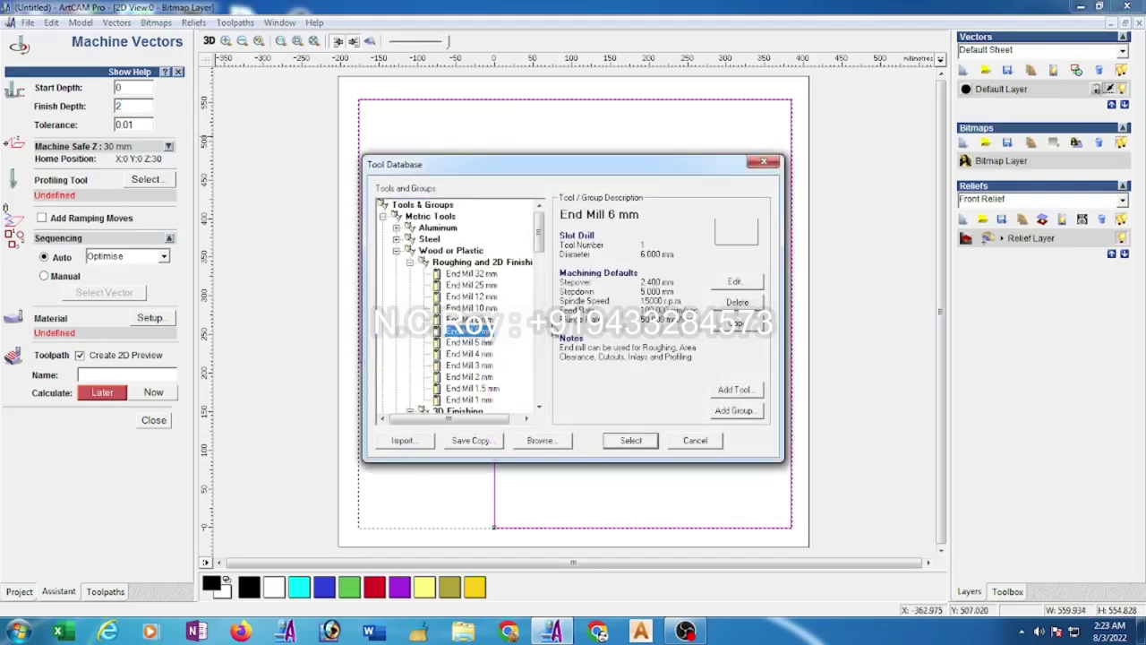
{"action": "left_click", "coordinate": [727, 283]}
{"action": "double_click", "coordinate": [732, 215]}
{"action": "type", "text": "2"}
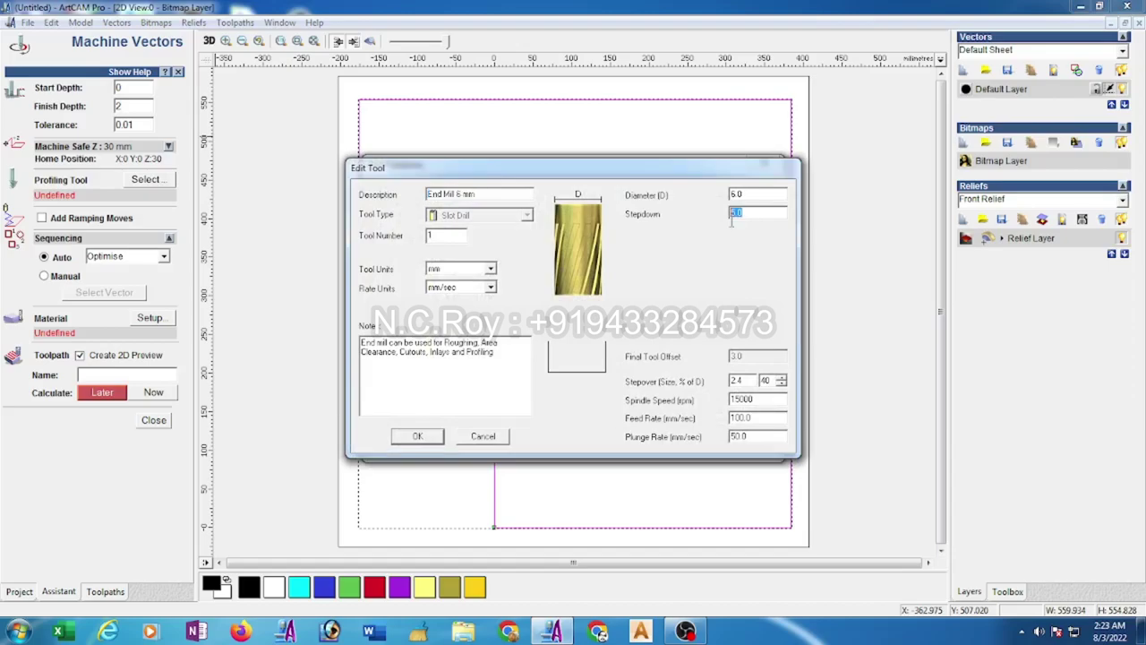
{"action": "left_click", "coordinate": [418, 437]}
{"action": "left_click", "coordinate": [639, 439]}
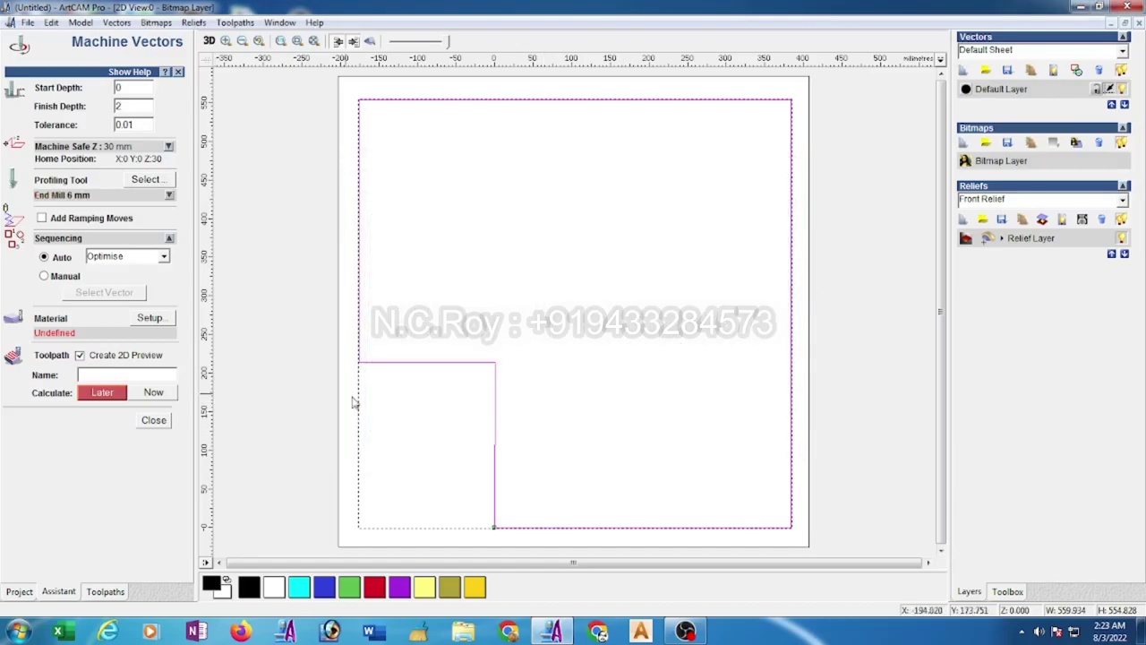
Step: Set the material thickness to 16 mm
{"action": "left_click", "coordinate": [150, 317]}
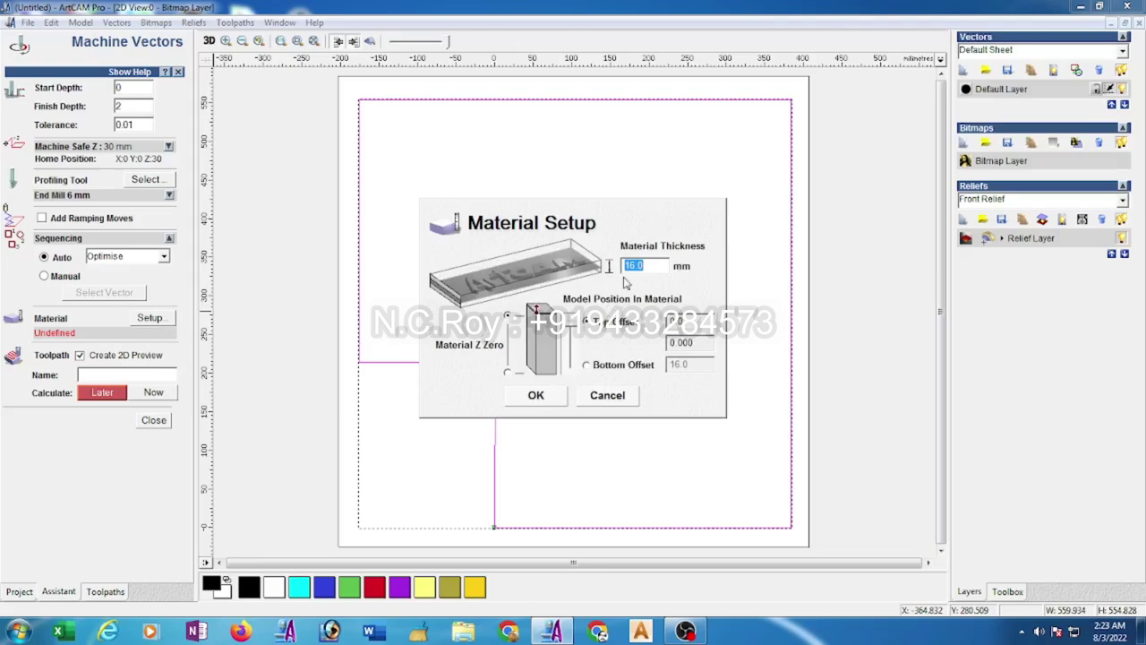
{"action": "left_click", "coordinate": [536, 394]}
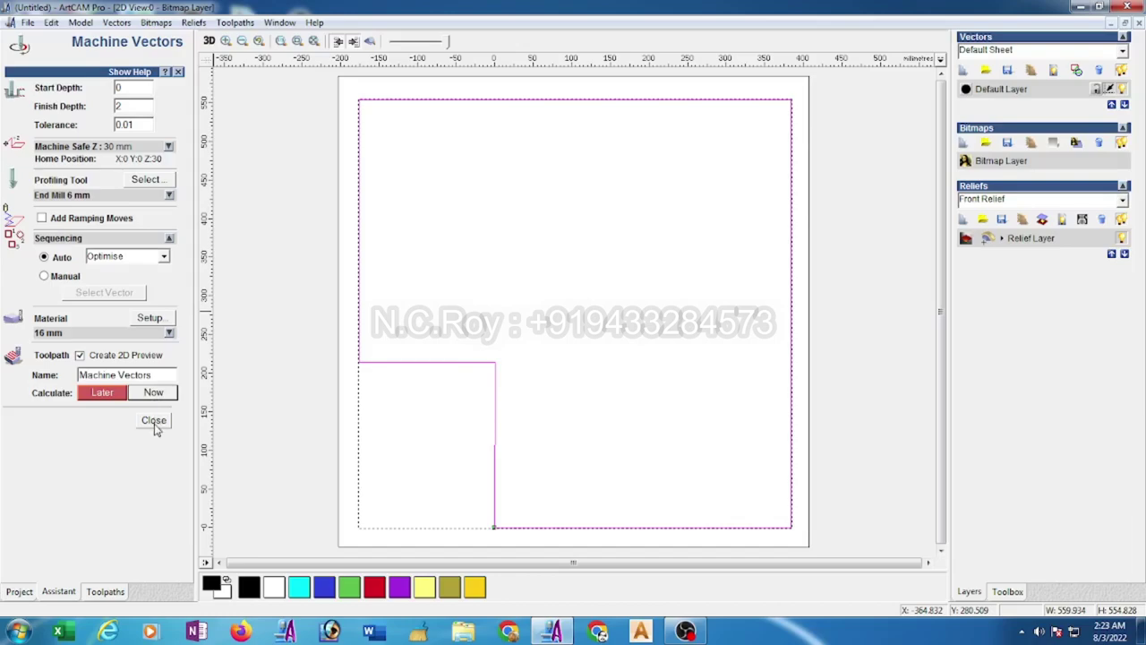
{"action": "left_click", "coordinate": [279, 23]}
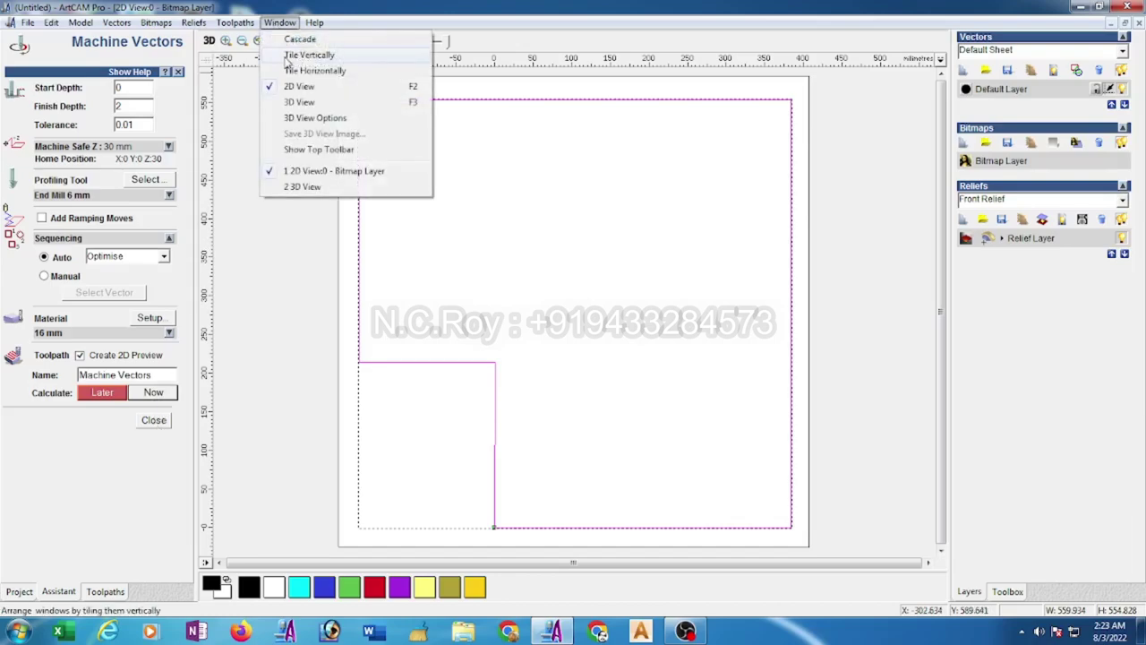
Step: Tile the 2D and 3D views vertically and calculate the profile toolpath
{"action": "left_click", "coordinate": [300, 54]}
{"action": "left_click", "coordinate": [154, 420]}
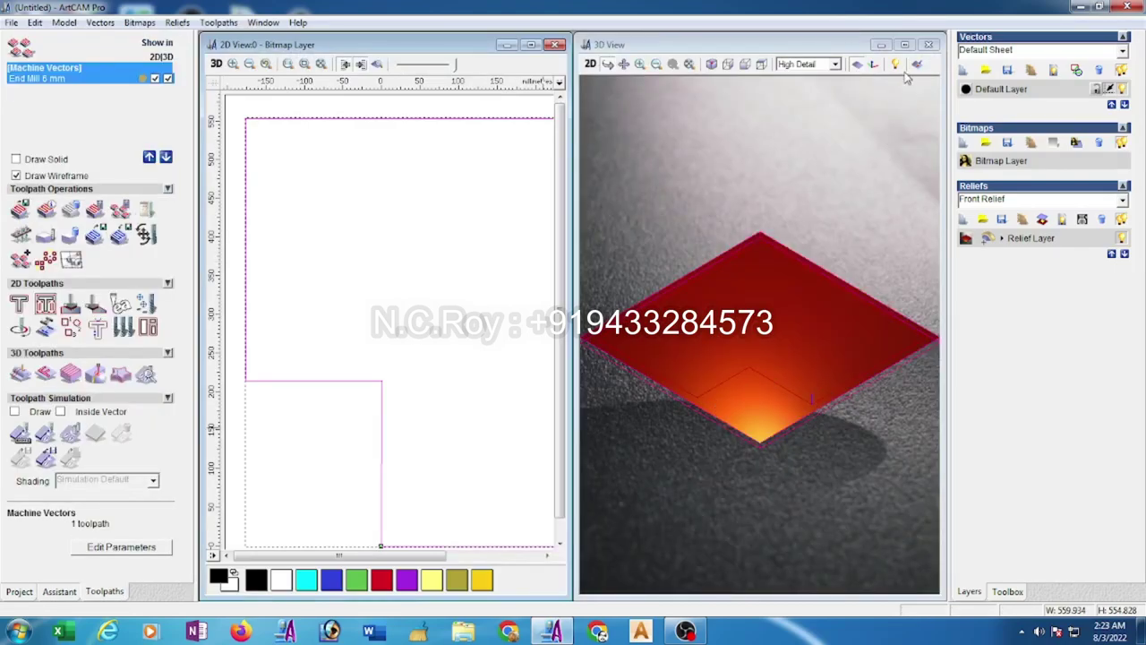
{"action": "left_click", "coordinate": [905, 44]}
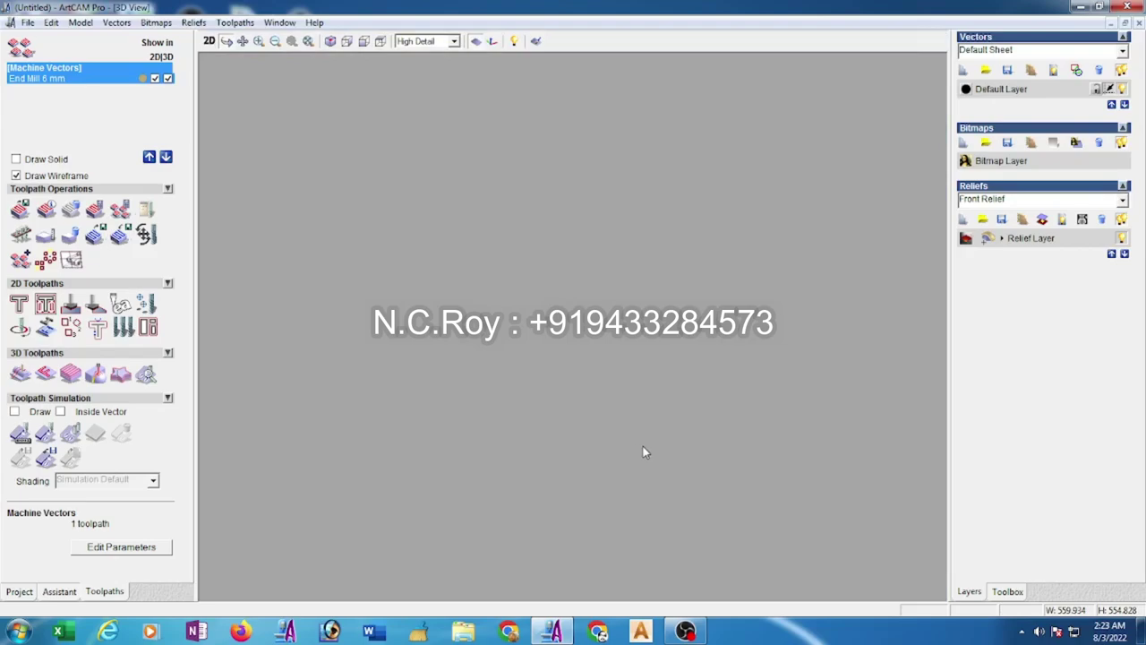
Step: Simulate the profile toolpath cutting the 16 mm block in the maximized 3D view
{"action": "scroll", "coordinate": [591, 406], "scroll_direction": "up", "scroll_amount": 3}
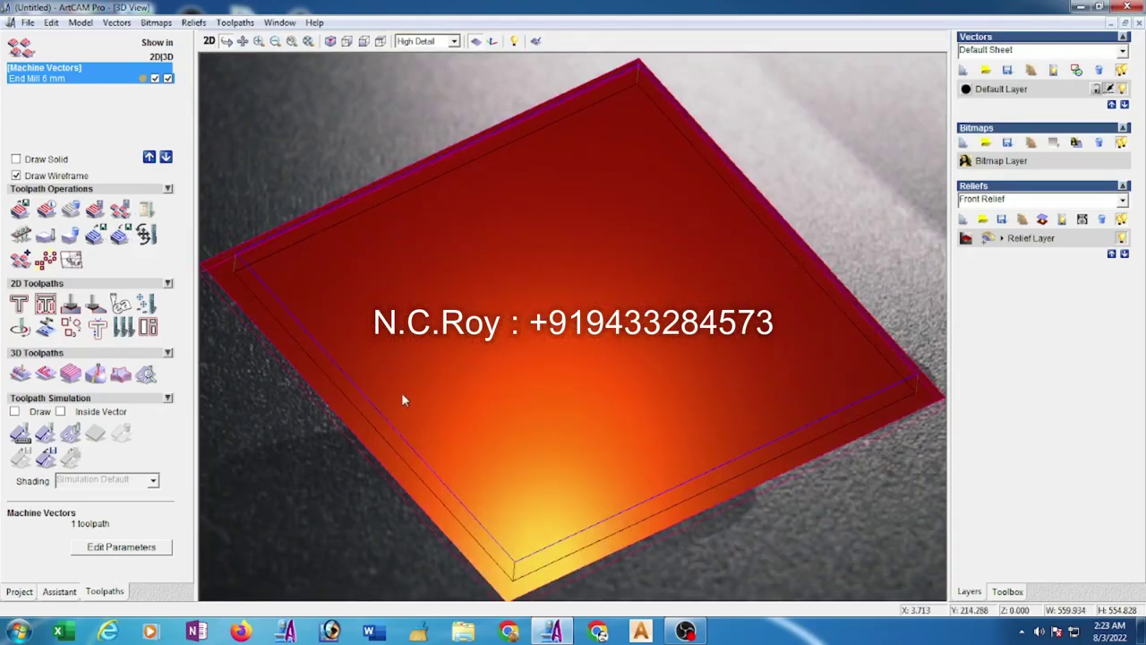
{"action": "left_click", "coordinate": [19, 436]}
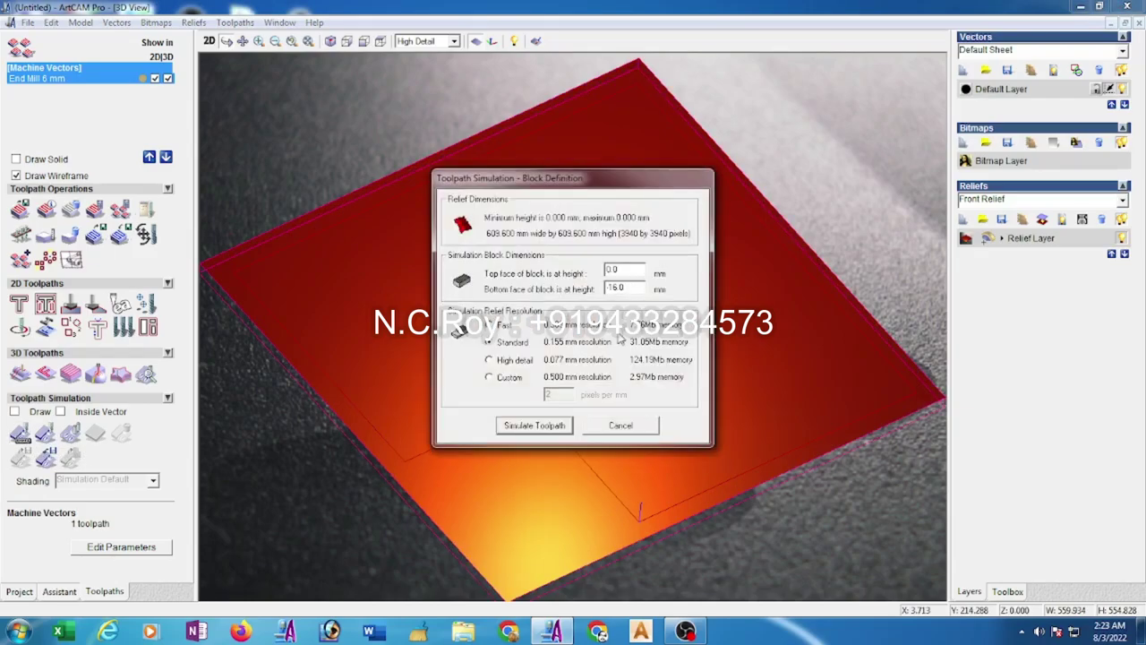
{"action": "left_click", "coordinate": [549, 436]}
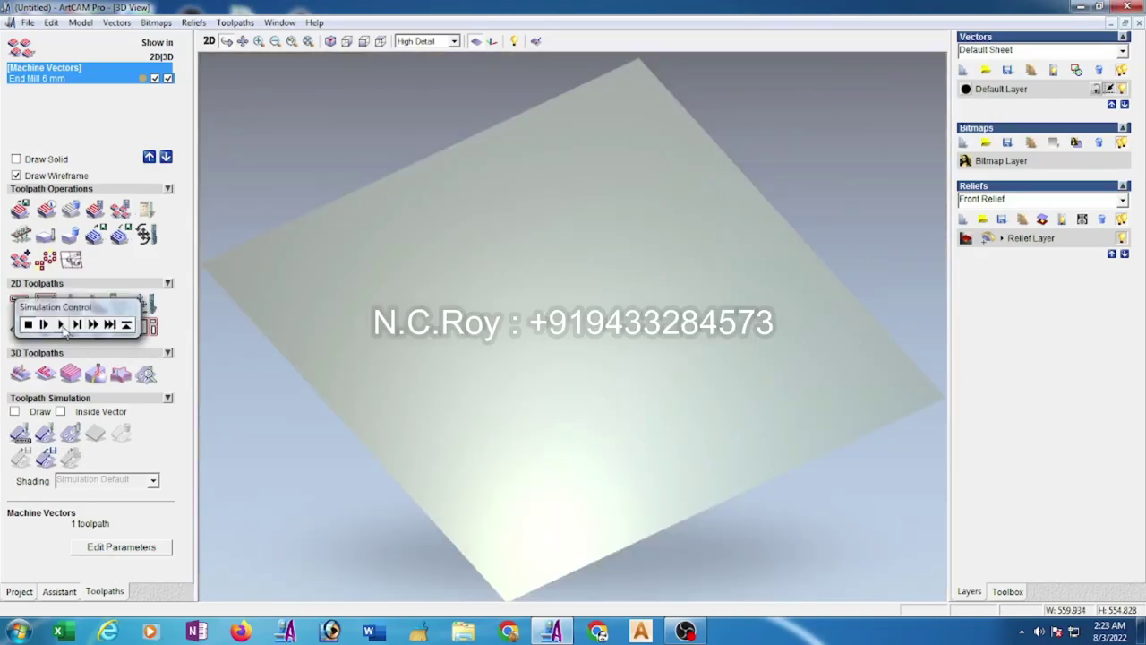
{"action": "left_click", "coordinate": [60, 325]}
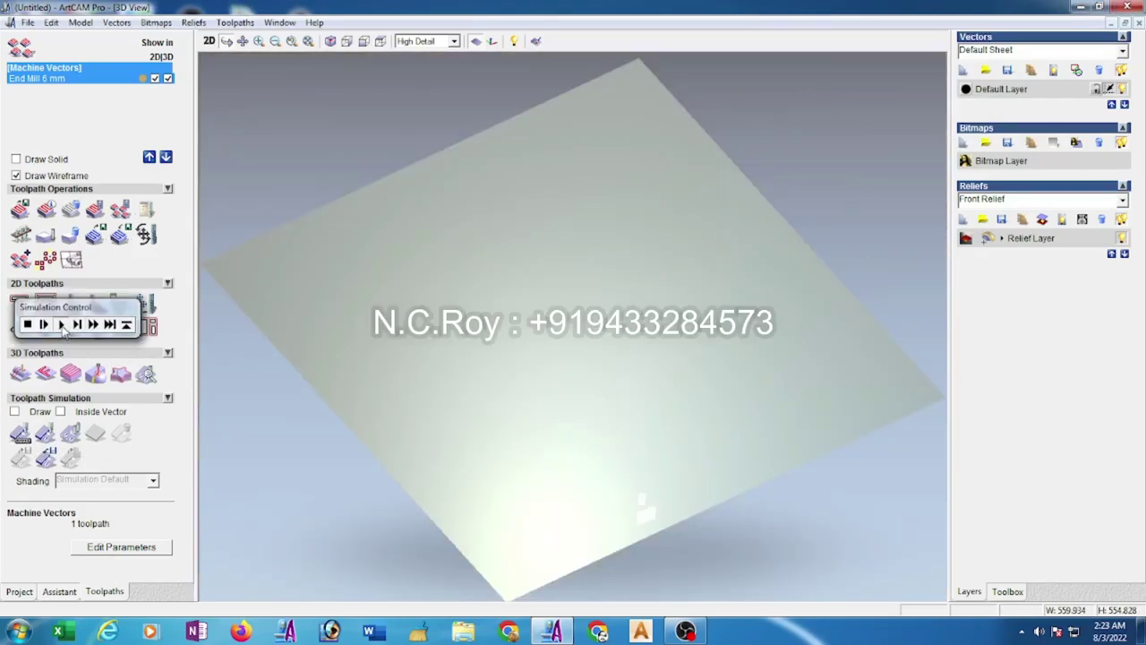